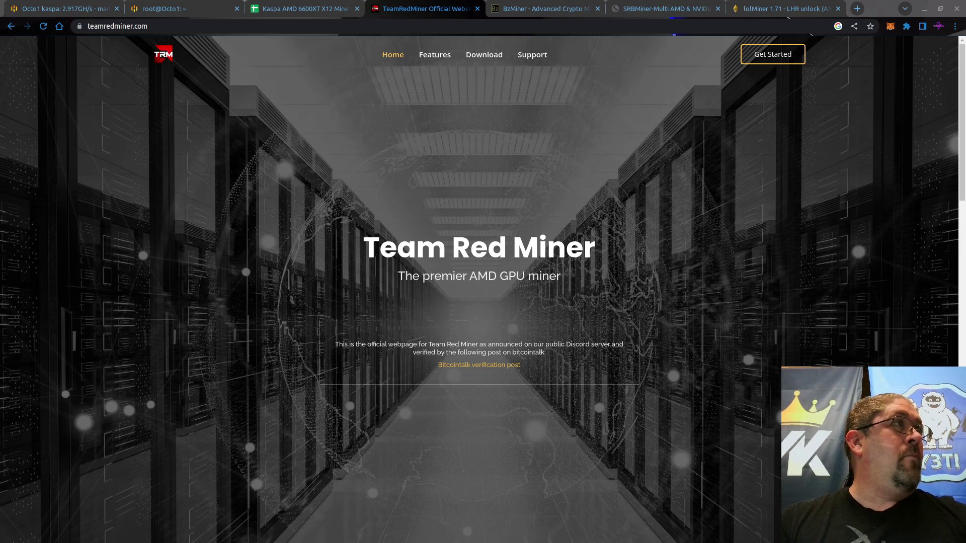
View the BzMiner, SRBMiner and lolMiner websites one after another.
left_click(562, 10)
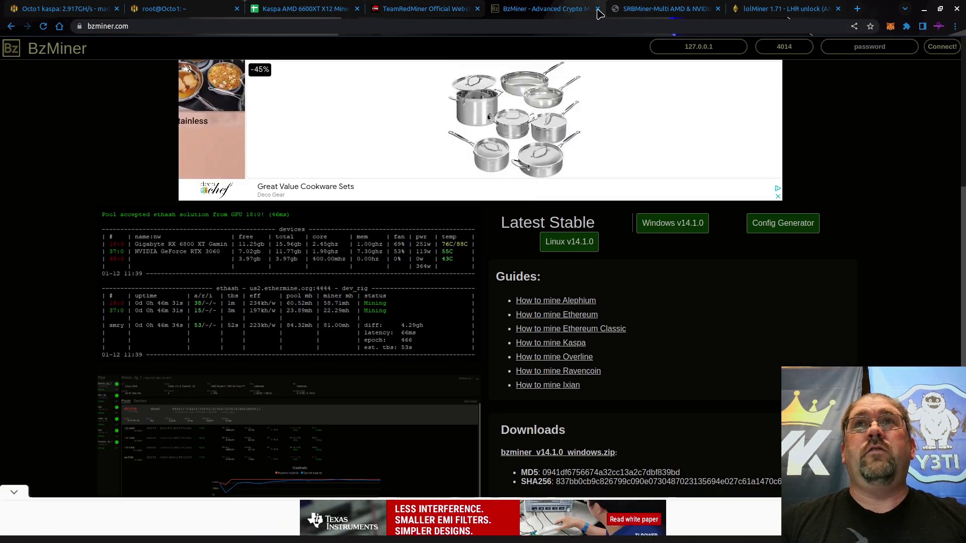
left_click(659, 10)
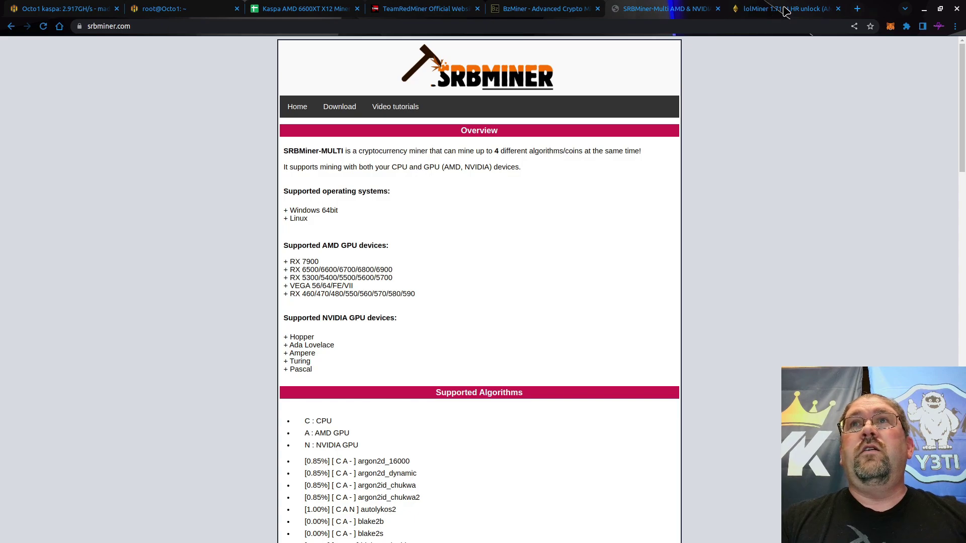
left_click(785, 10)
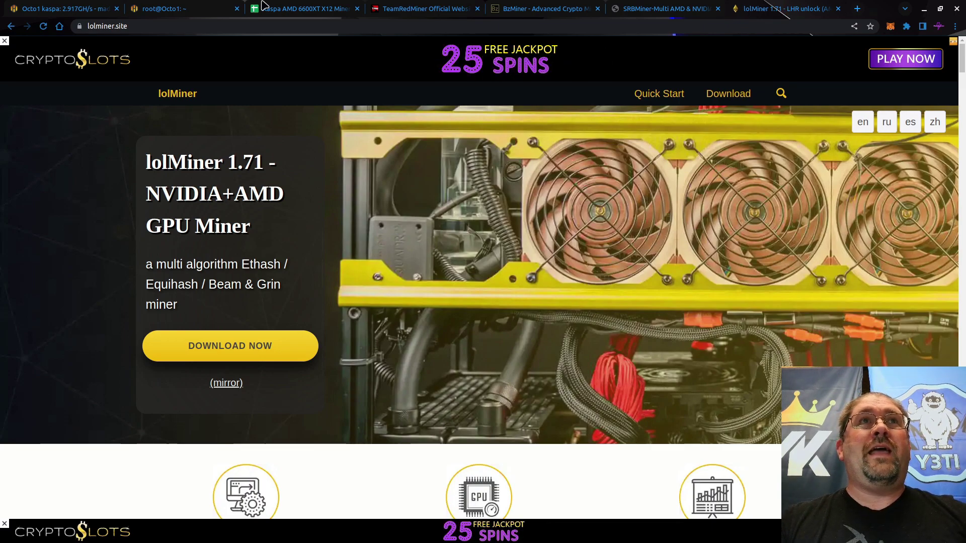
Examine the Octo1 worker's kaspa overclocking settings for clocks, voltages, power limit and SoC values, then leave them without saving.
left_click(55, 10)
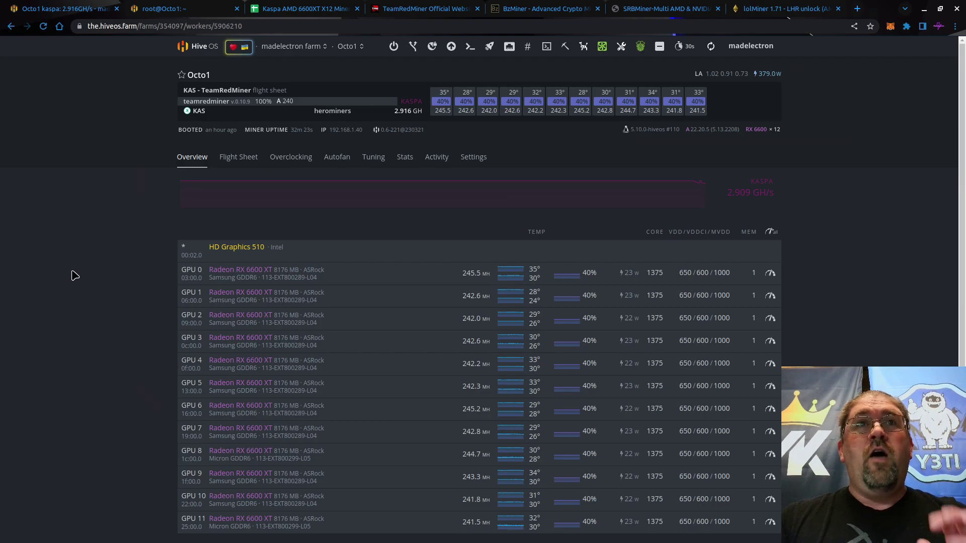
scroll(74, 274, "down", 2)
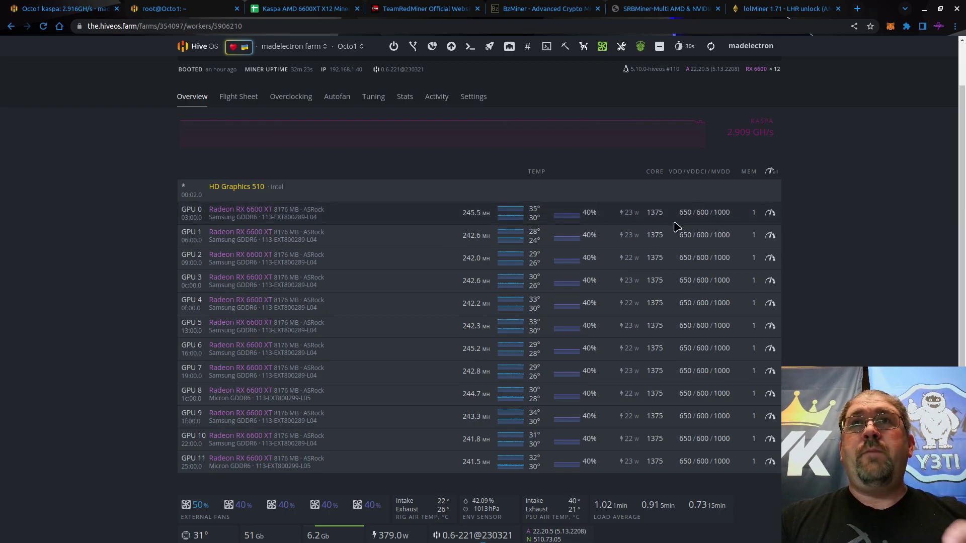
left_click(770, 172)
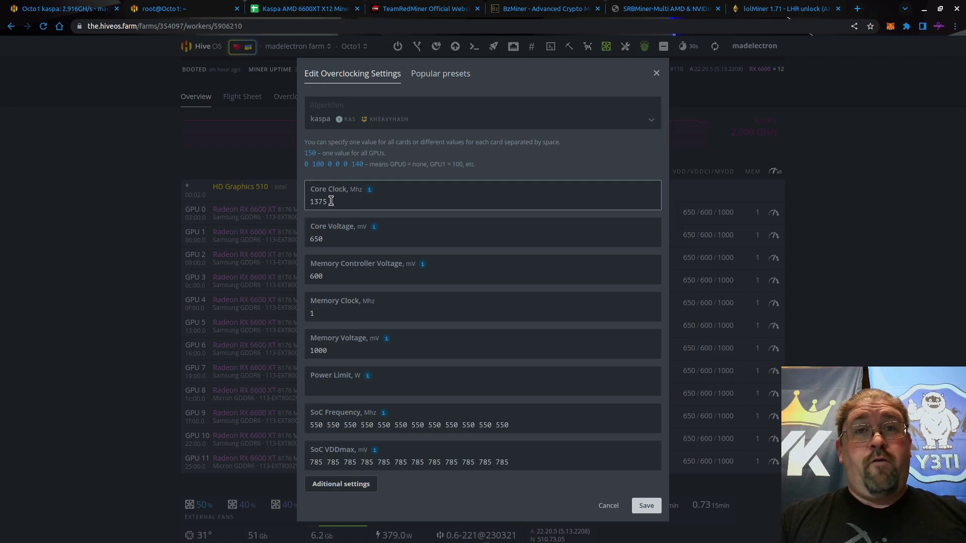
left_click(327, 239)
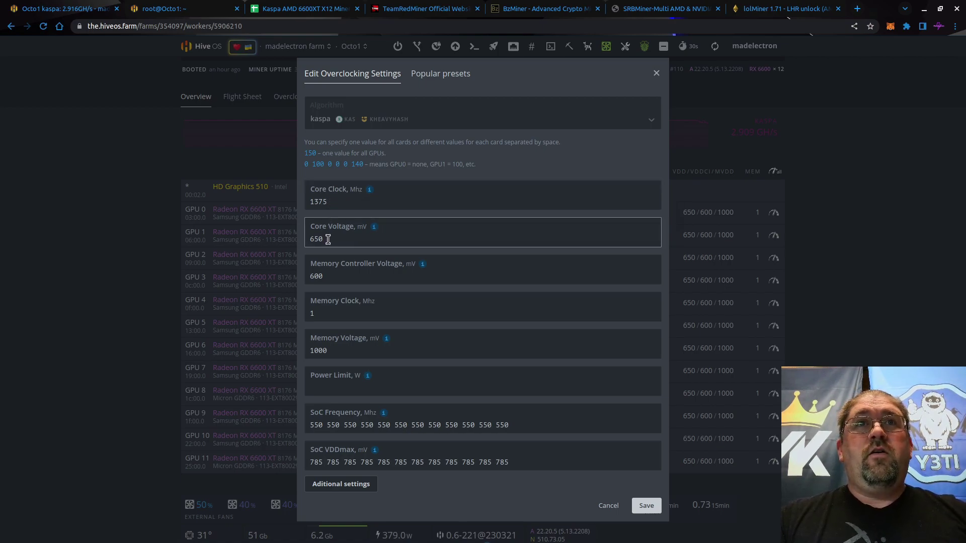
left_click(332, 277)
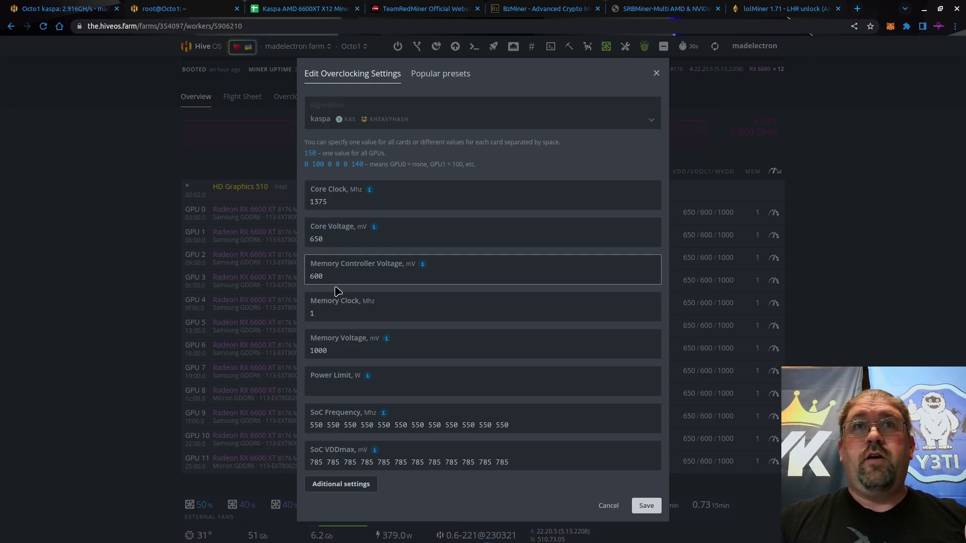
left_click(324, 313)
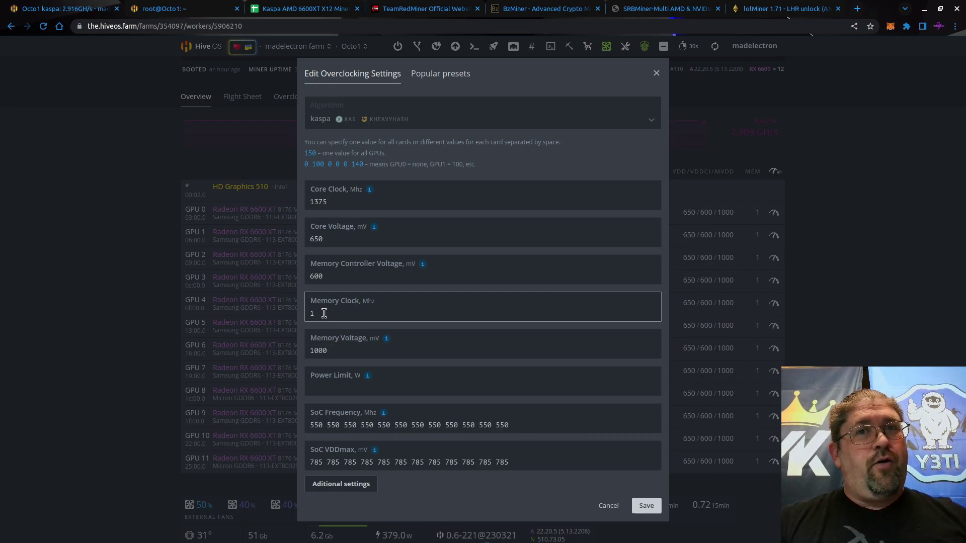
left_click(334, 347)
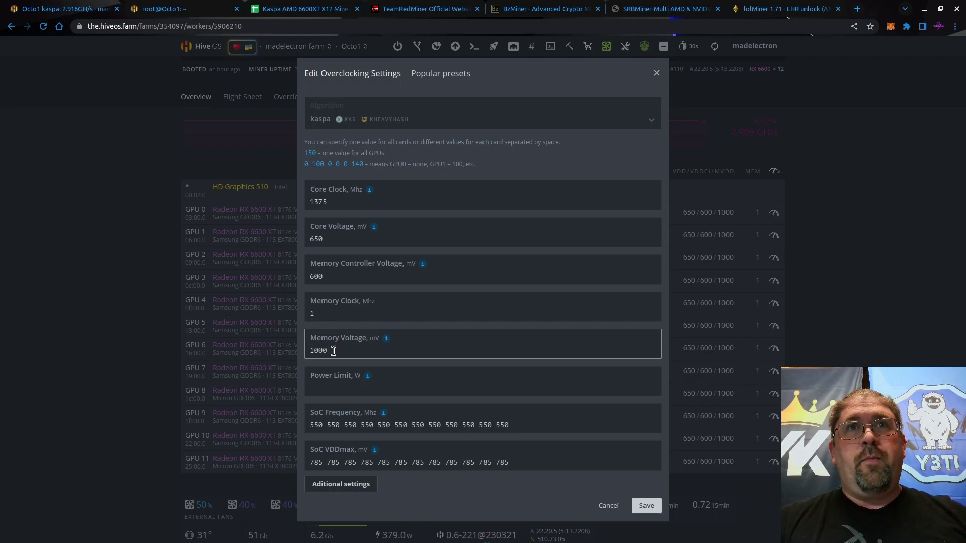
left_click(331, 383)
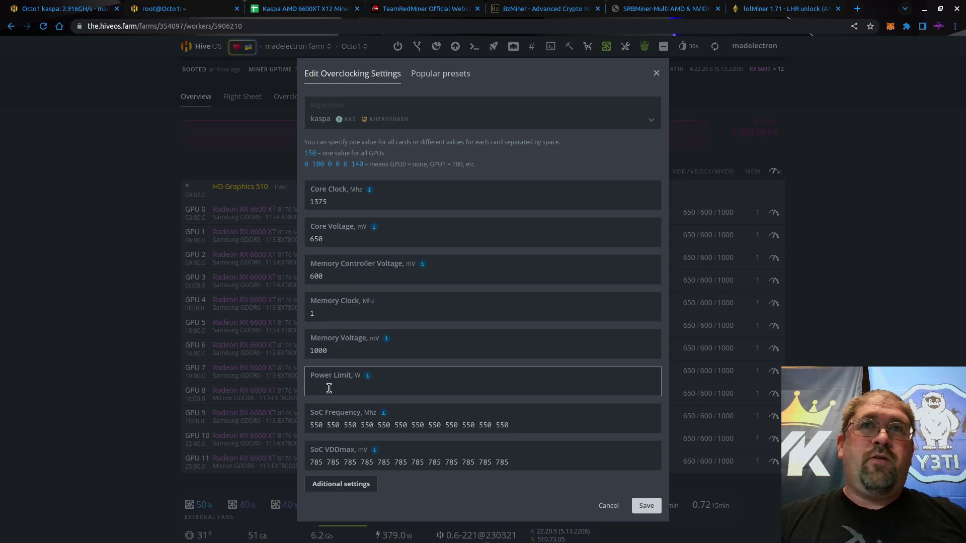
left_click(317, 427)
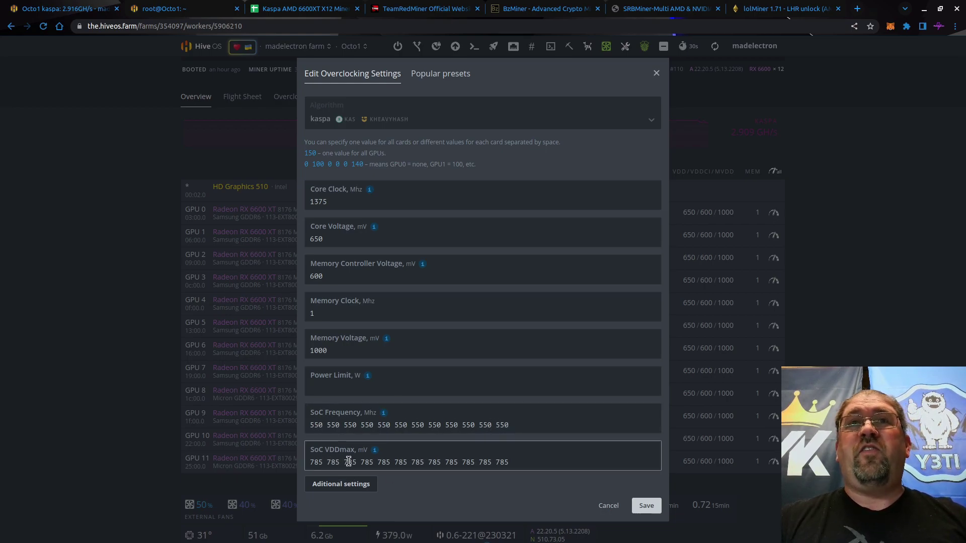
left_click(607, 504)
Check the Octo1 worker's Kaspa hashrate under the different miners and its power draw in the PDU's outlet groups.
scroll(86, 241, "up", 1)
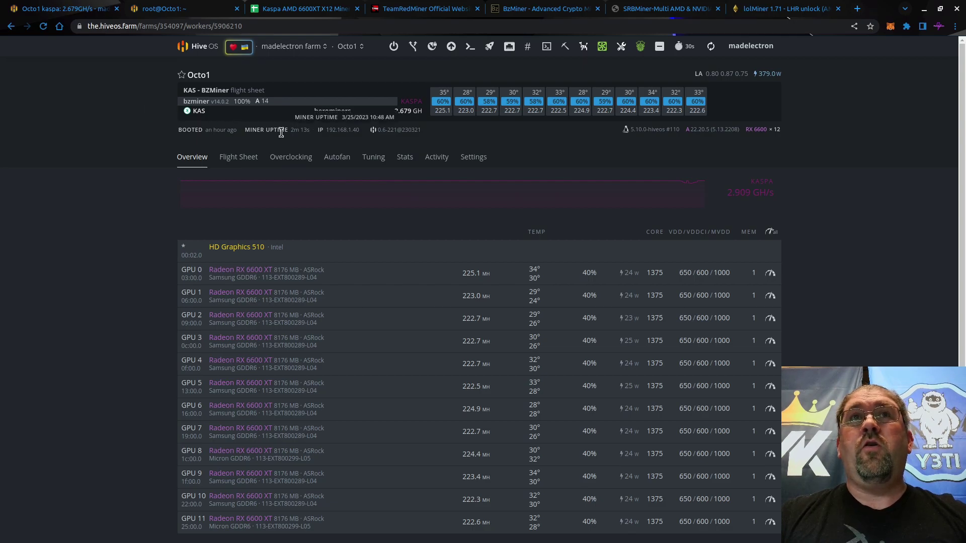
left_click(710, 48)
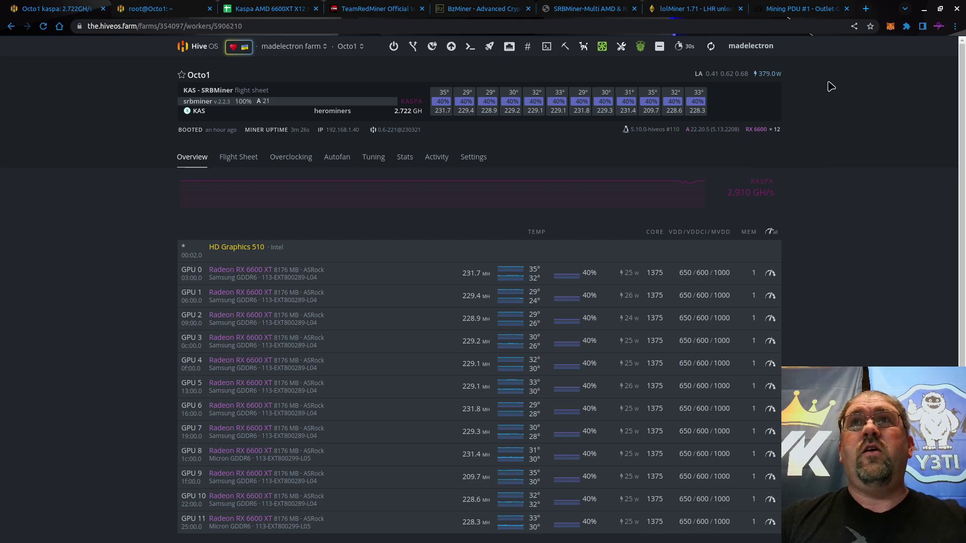
left_click(800, 9)
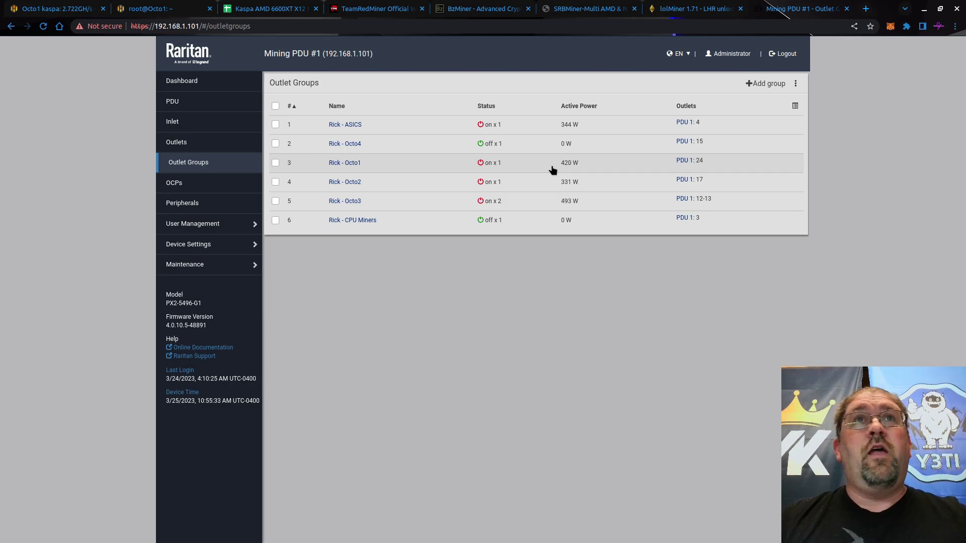
left_click(78, 9)
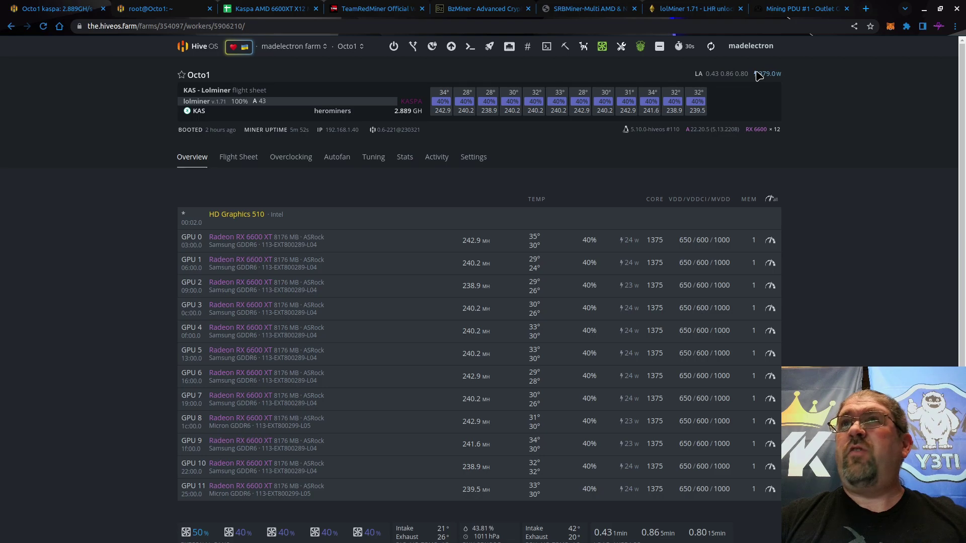
left_click(790, 10)
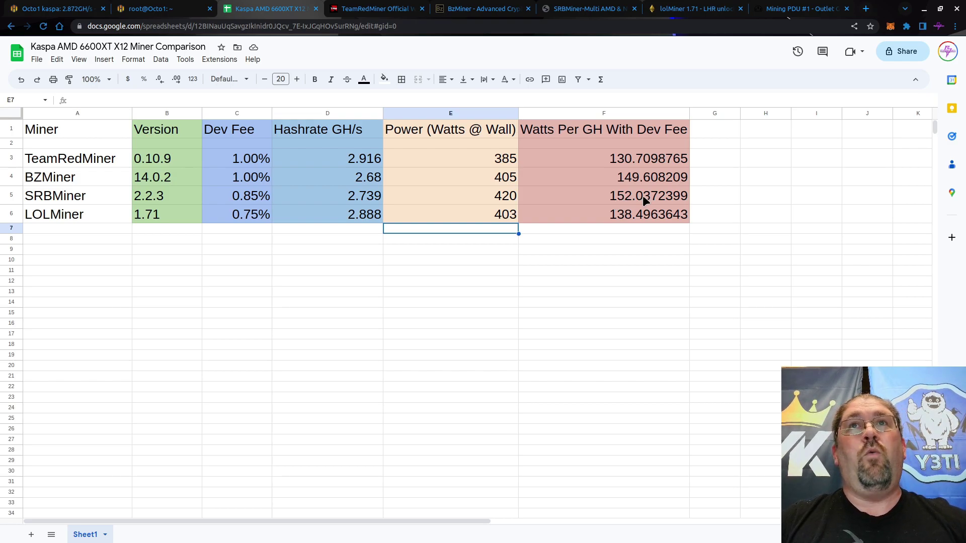
Review the hashrate, power and watts-per-GH figures of the four miners in the Kaspa comparison spreadsheet.
left_click(579, 263)
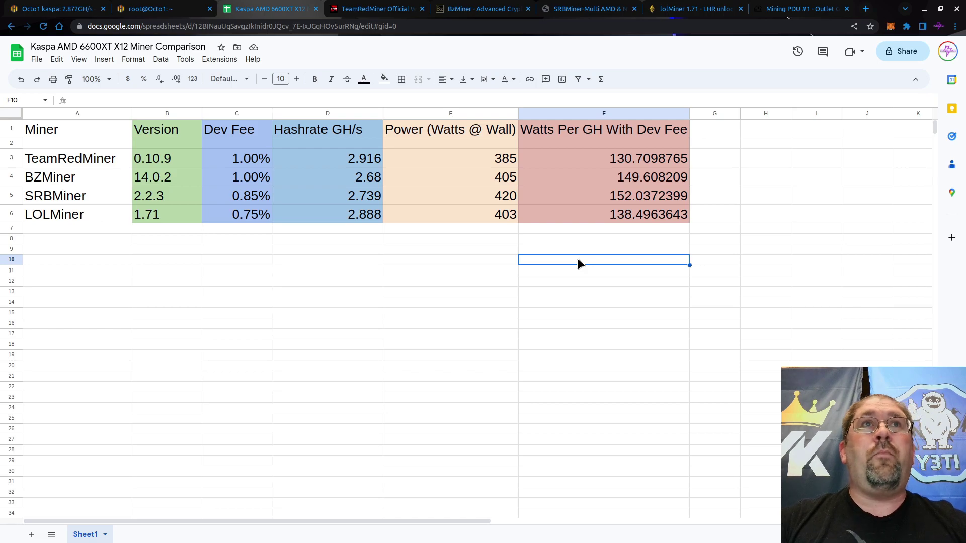
left_click(75, 8)
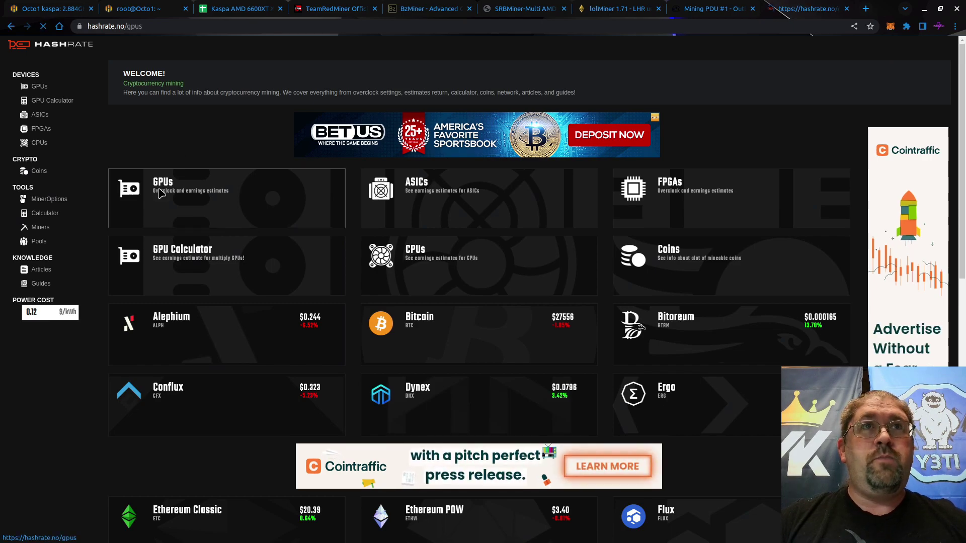
Filter the hashrate.no GPU list to the RDNA2 architecture and open the AMD RX 6600 XT mining estimates.
left_click(191, 197)
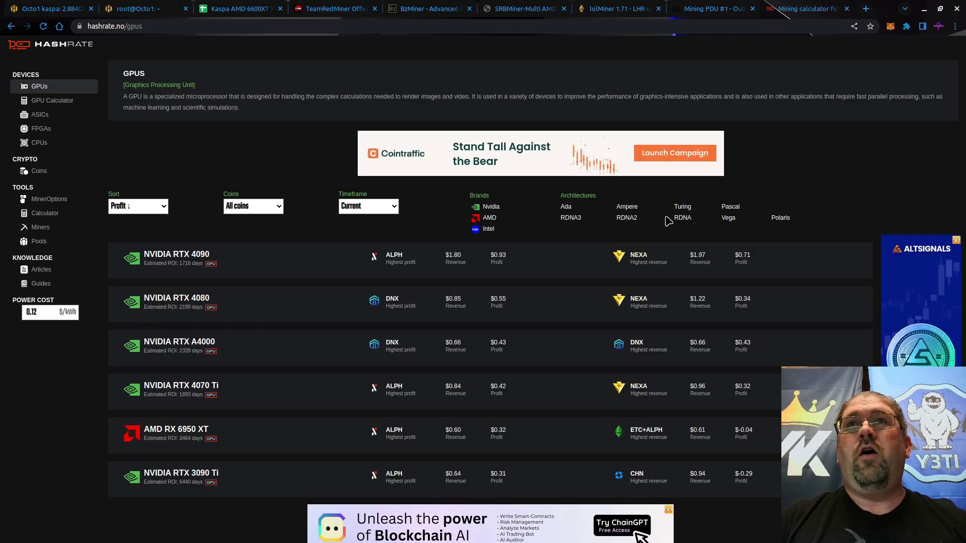
left_click(628, 220)
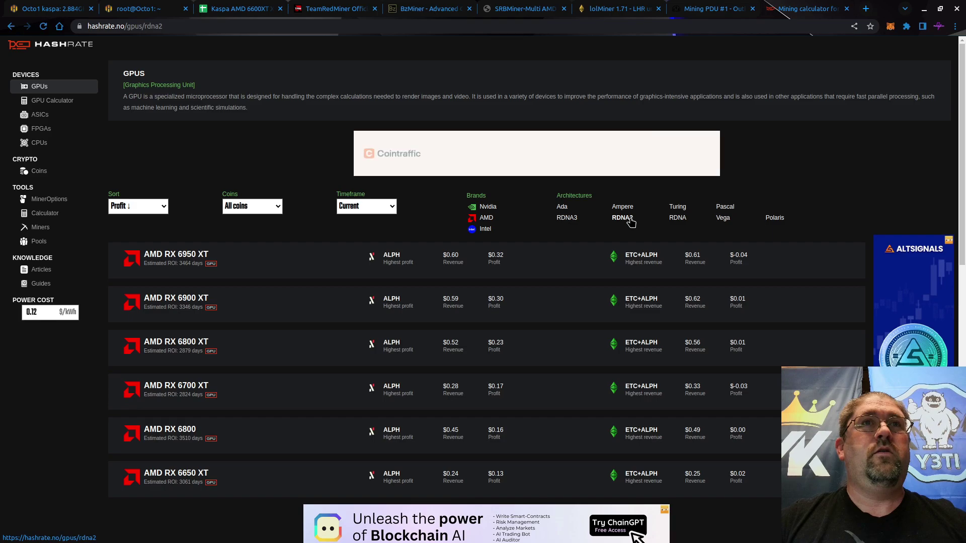
scroll(208, 357, "down", 5)
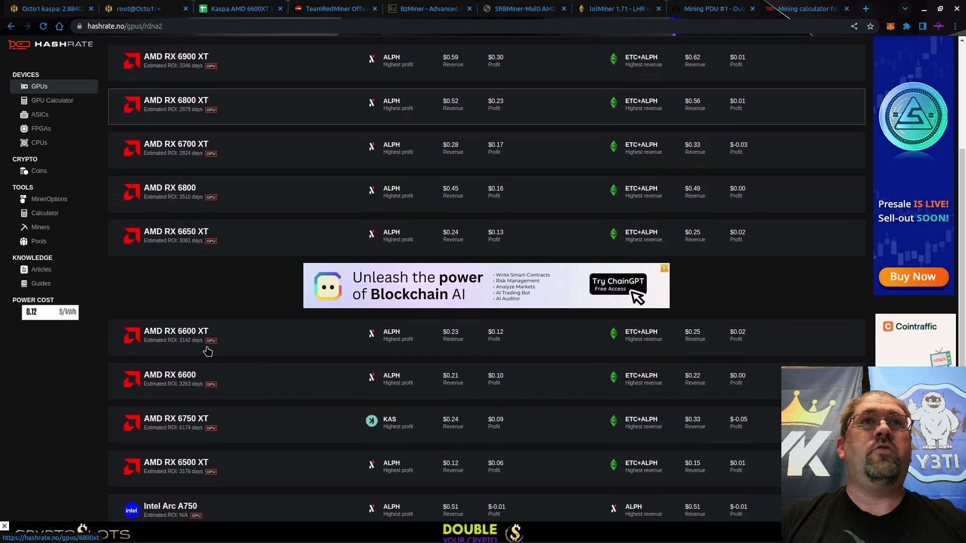
left_click(174, 333)
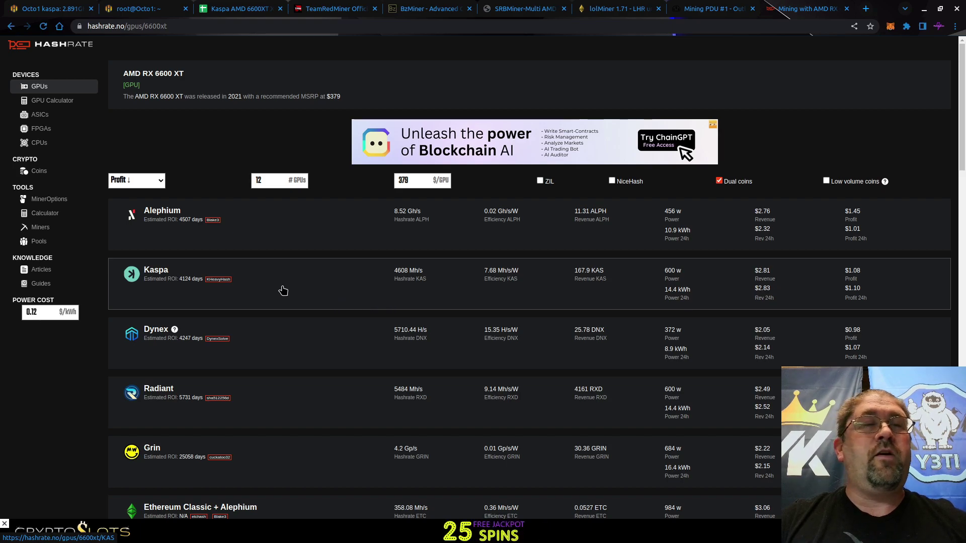
Enter 12 cards of the 6600XT in the hashrate.no GPU calculator and check the KHeavyHash hashrate.
left_click(52, 103)
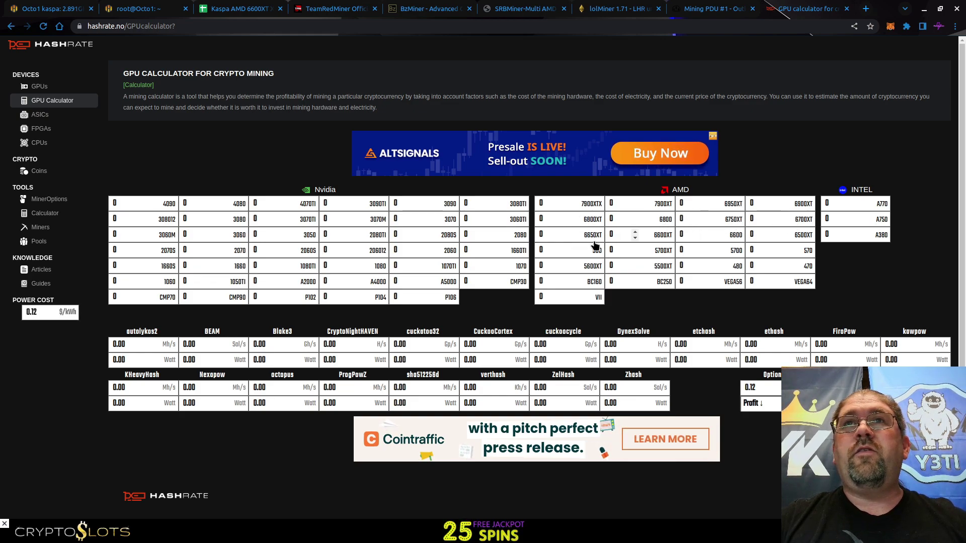
left_click(637, 237)
type("5")
key("BackSpace")
type("12")
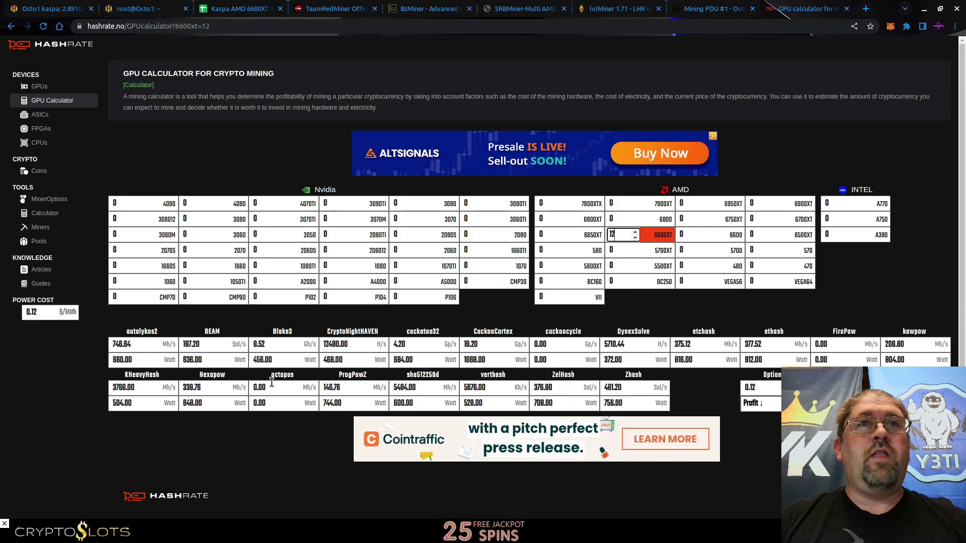
left_click(135, 388)
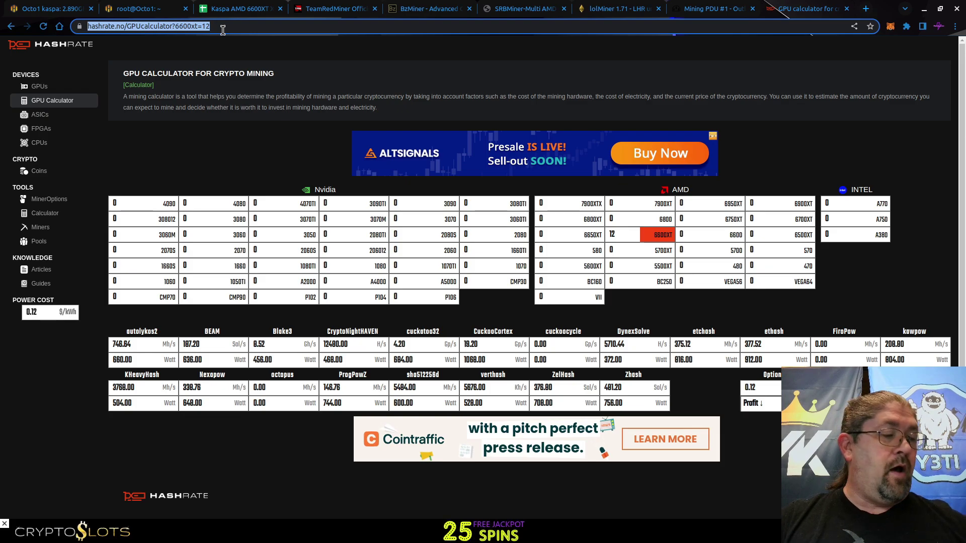
Switch to WhatToMine, set kHeavyHash to 2916 Mh/s and 385 W, and calculate the mining profitability.
left_click(236, 8)
left_click(815, 8)
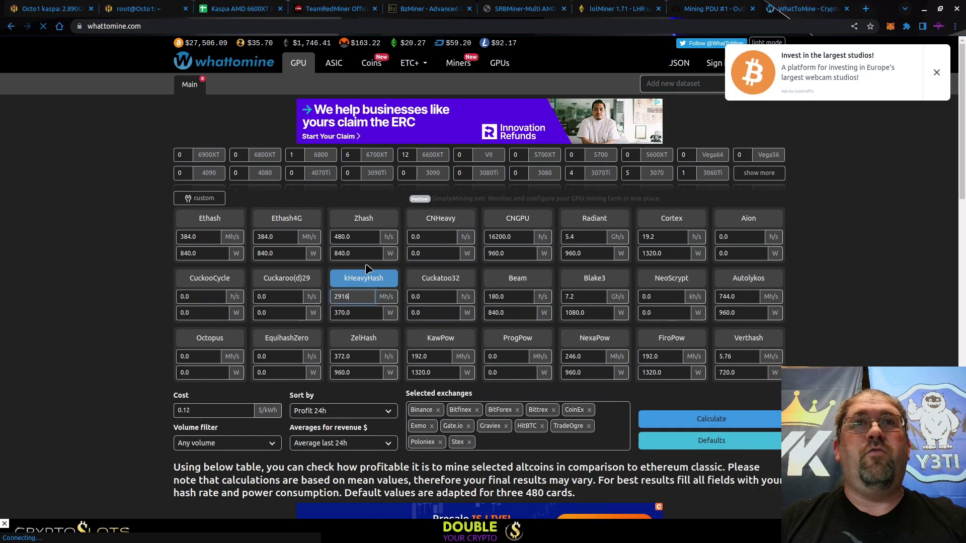
left_click(338, 313)
key("ctrl+a")
type("385")
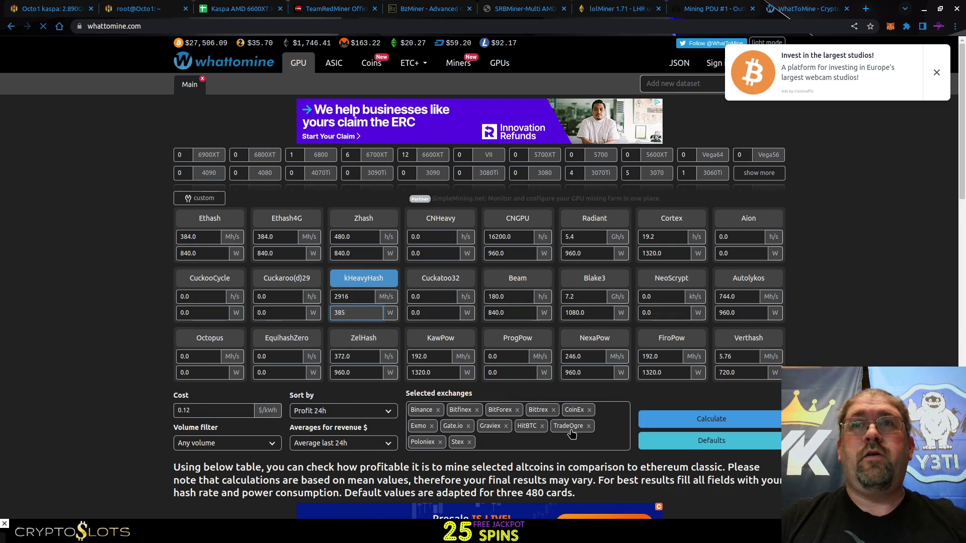
left_click(683, 425)
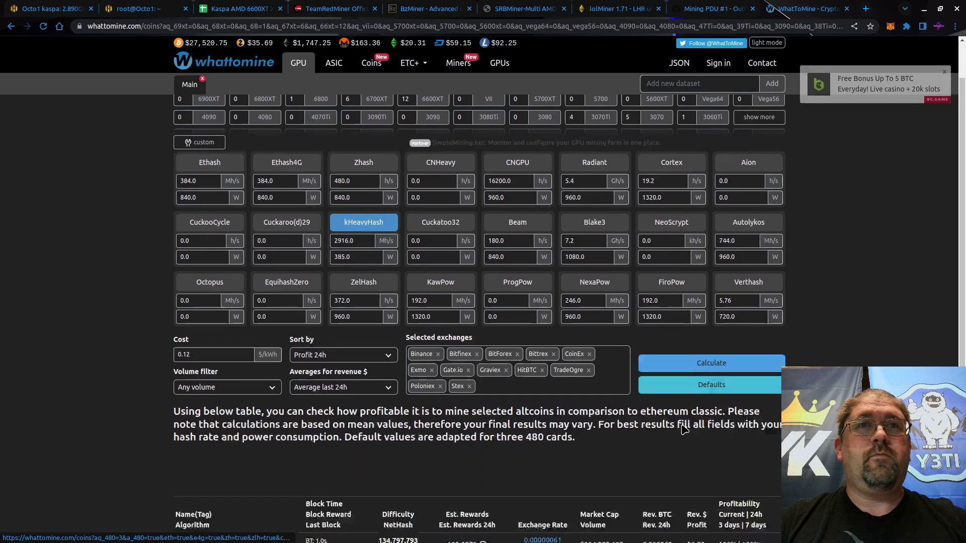
scroll(253, 359, "down", 5)
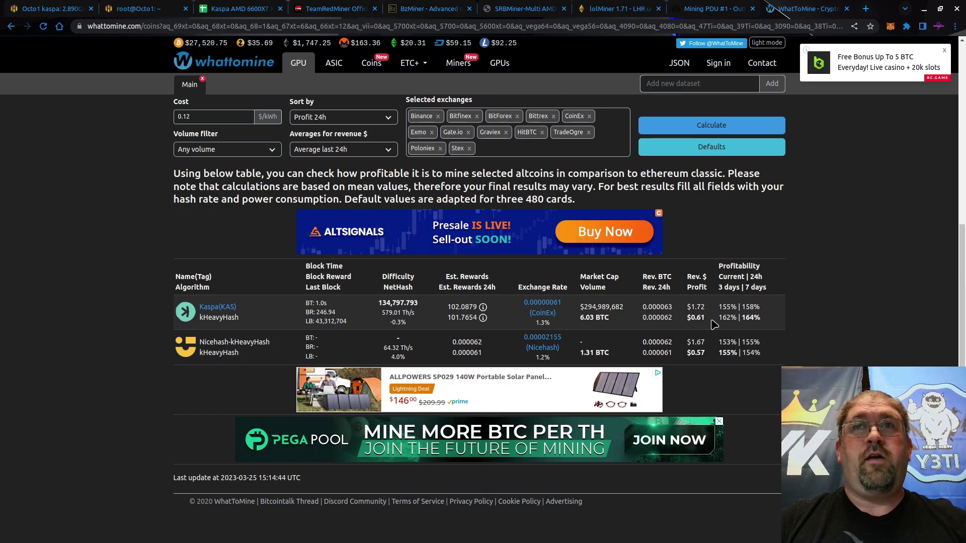
Set the electricity cost to 0.10 $/kWh, recalculate the Kaspa profitability, and return to the miner comparison spreadsheet.
scroll(714, 325, "up", 2)
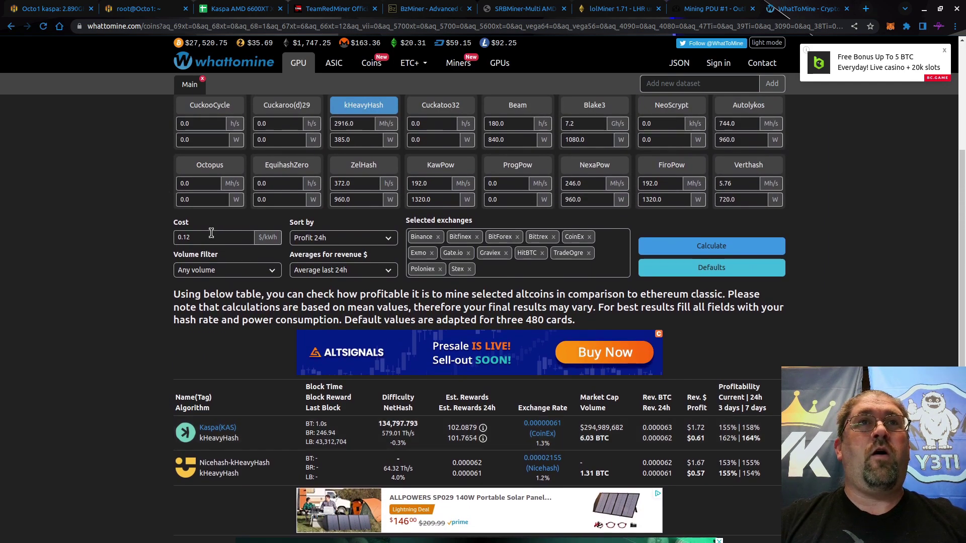
left_click(211, 235)
key("BackSpace")
left_click(692, 249)
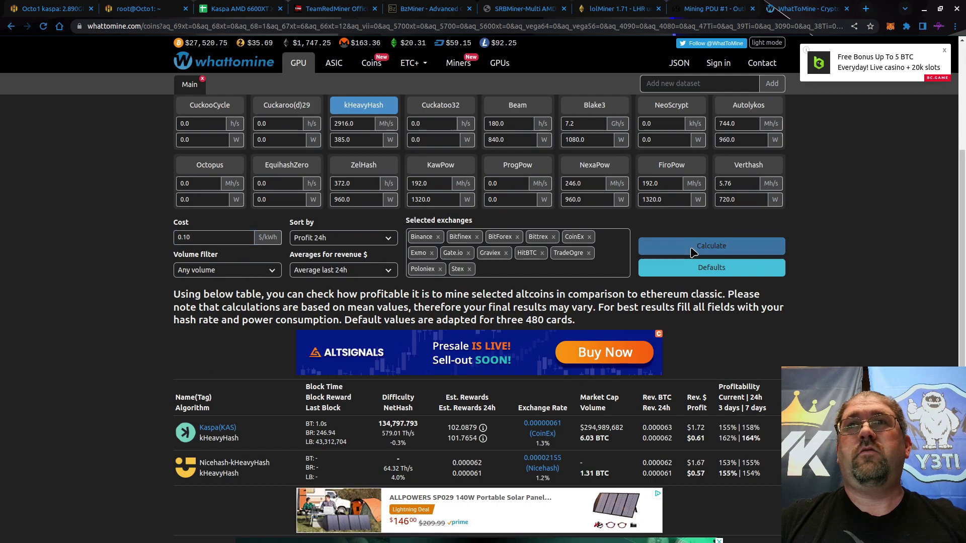
scroll(717, 374, "down", 5)
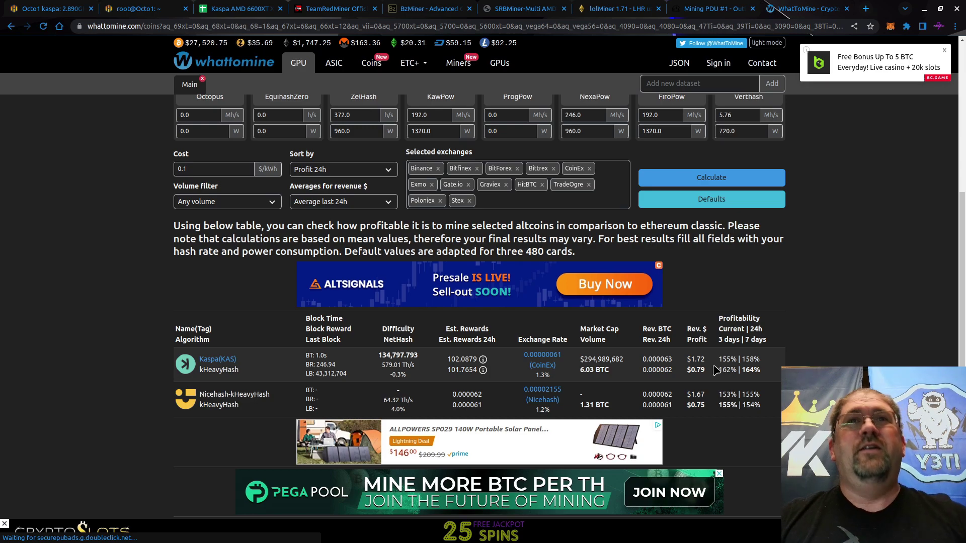
key("ctrl+3")
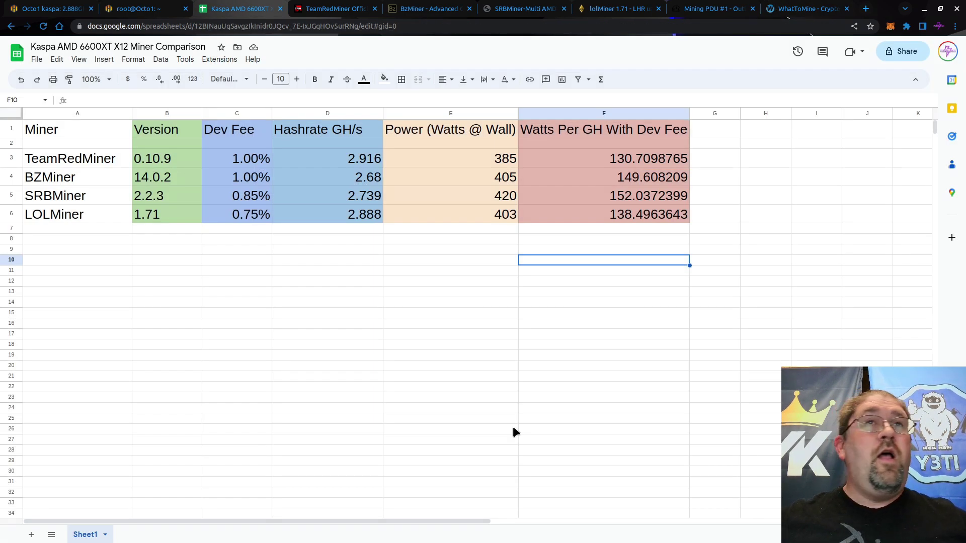